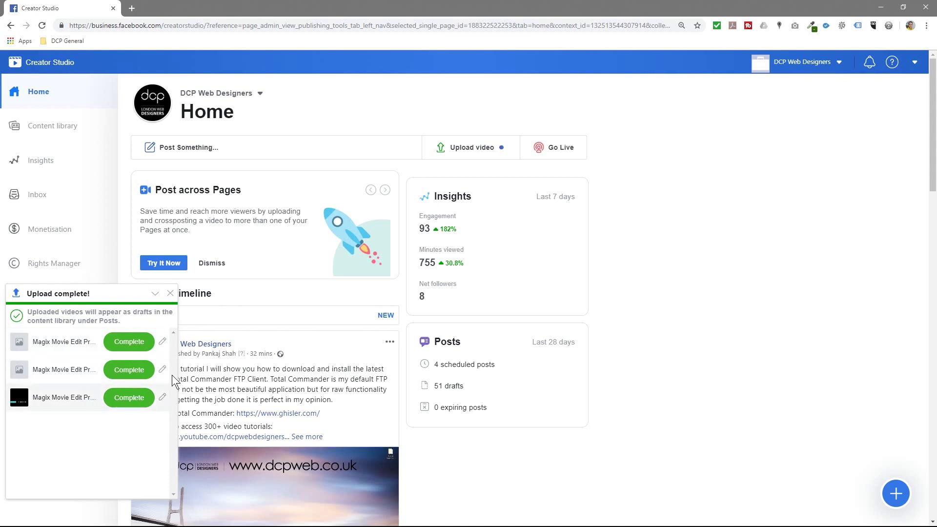
From the content library's post list, open the Add Text Titles draft for editing via its actions menu
left_click(55, 134)
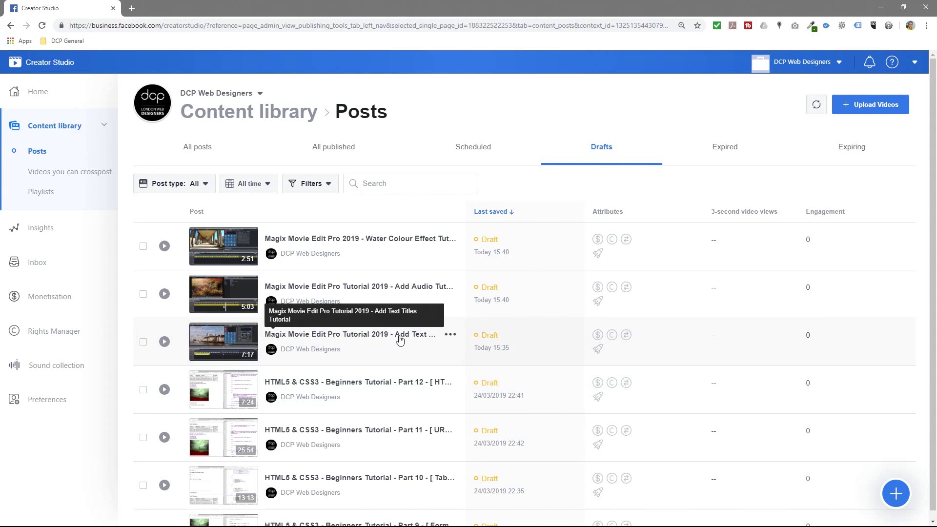
left_click(451, 335)
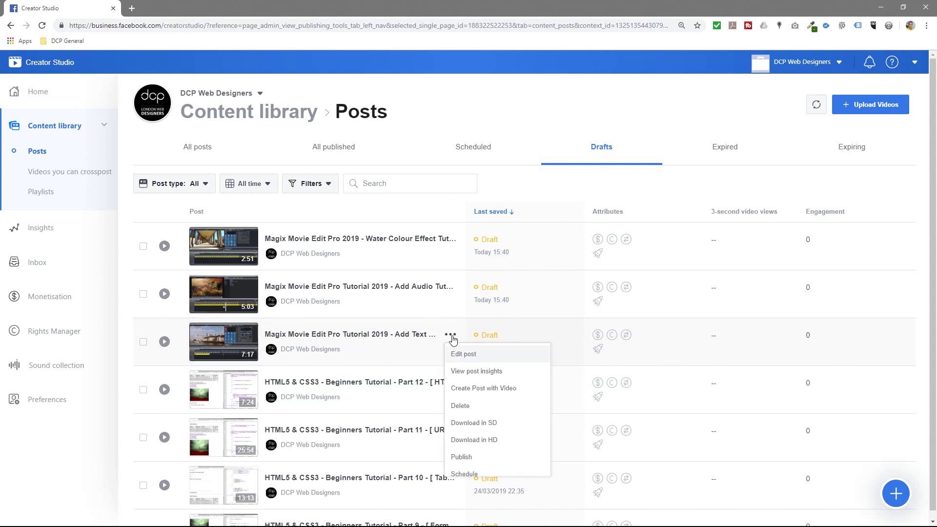
left_click(457, 360)
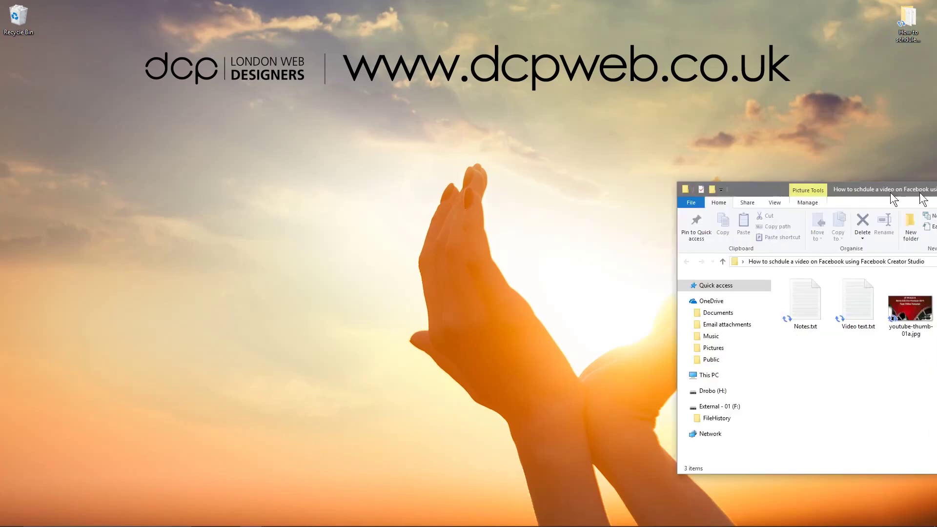
Move the project folder into view, select the thumbnail and Video text.txt, then return to Creator Studio
left_click_drag(890, 192, 526, 183)
left_click(523, 244)
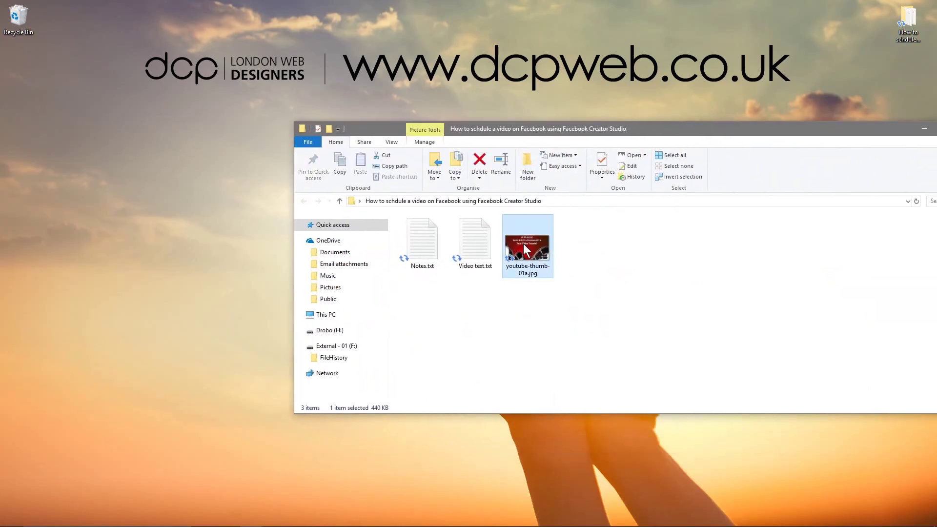
left_click(475, 244)
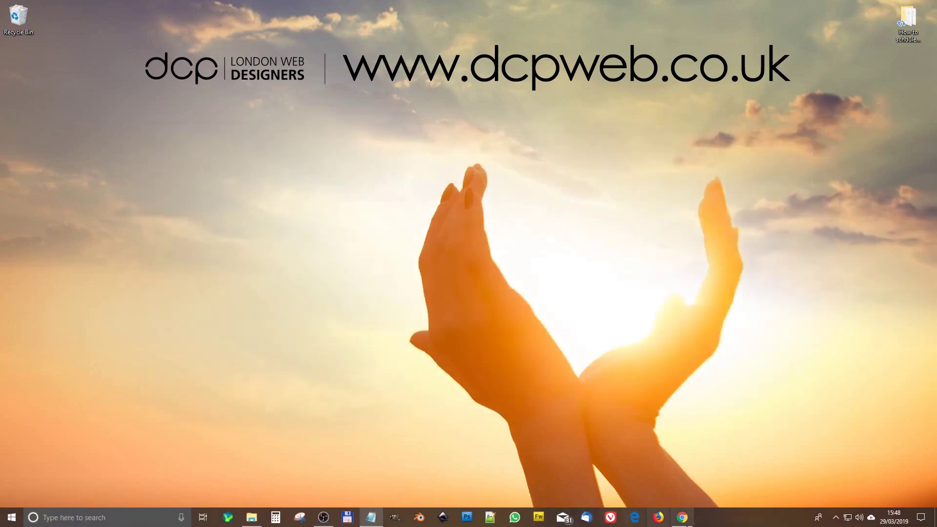
left_click(682, 522)
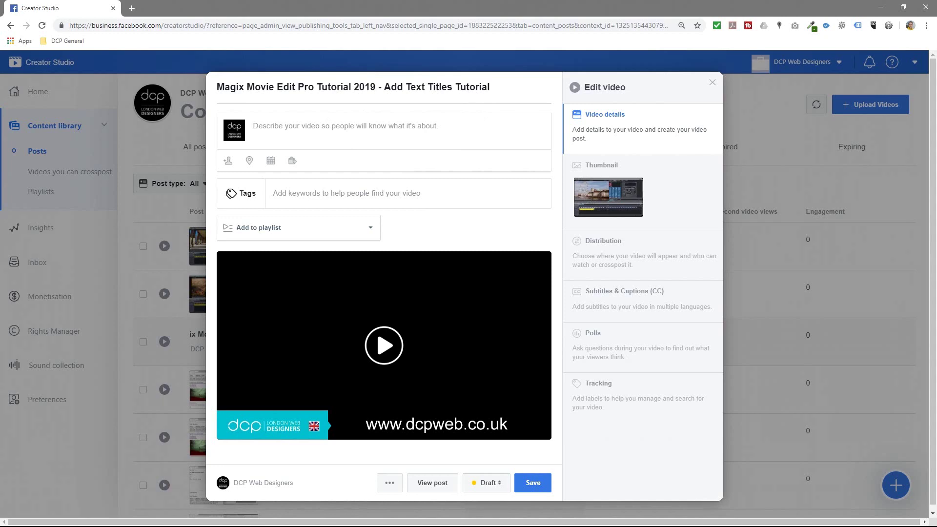
Replace the title with 'Magix Movie Edit Pro 2019 Tutorial - Text Titles Tutorial'
left_click(425, 86)
key("ctrl+a")
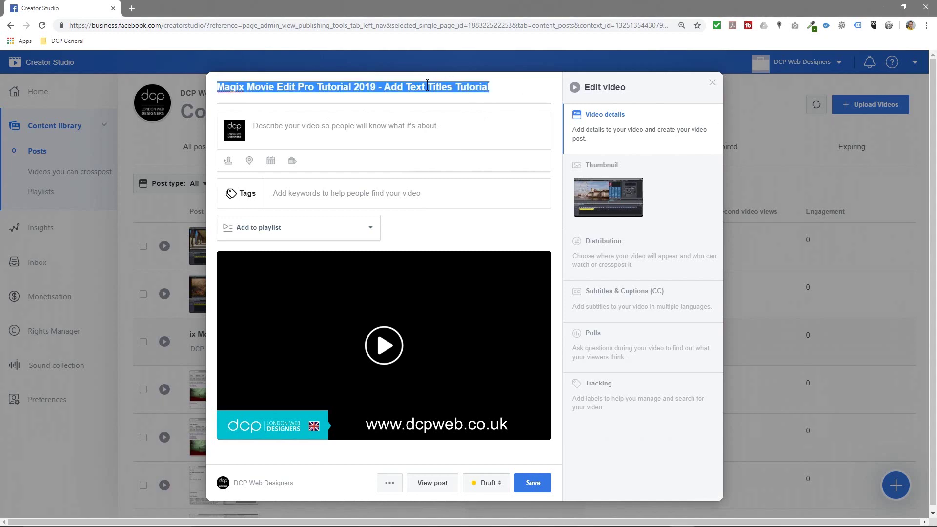
type("Magix Movie Edit Pro 2019 Tutorial - Text Titles Tutorial")
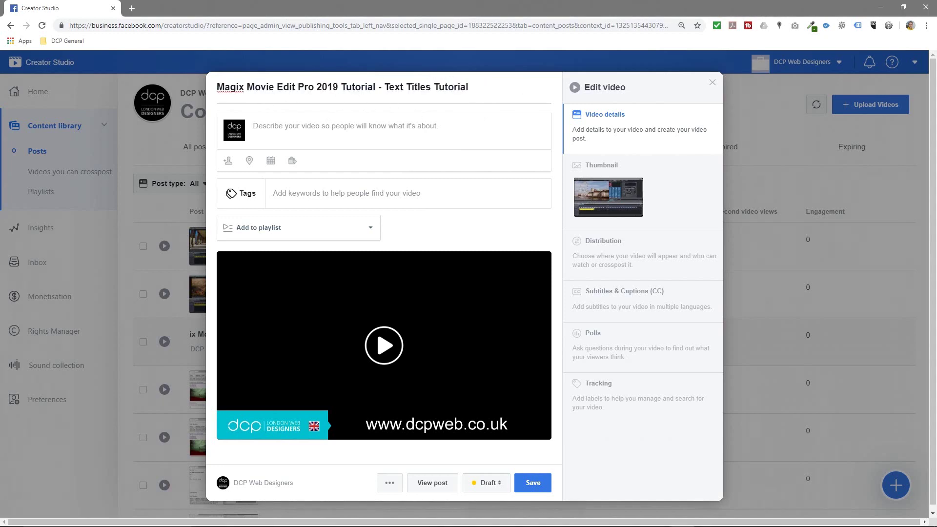
Paste the prepared description, trim part of it, and bring up the thumbnail choices
left_click(362, 128)
type("In this video tutorial I will show you how how to add text titles to video clips using Magix Movie Edit Pro 2019.  Download Video Clip: https://pixabay.com/videos/big-ben-london-clouds-cloudscape-18792/  Download Video Clip: https://pixabay.com/videos/london-london-eye-tourist-tourism-21439/  Magix Movie Edit Pro 2019 Complete Beginners Tutorial: https://youtu.be/Za134pu9ZE8  Subscribe to access 300+ video tutorials: https://www.youtube.com/dcpwebdesigners  #MovieEditPro2019 #Tutorial #VideoEditing #Tutorial  Free tutorials, infographics, articles: https://www.dcpweb.co.uk/blog")
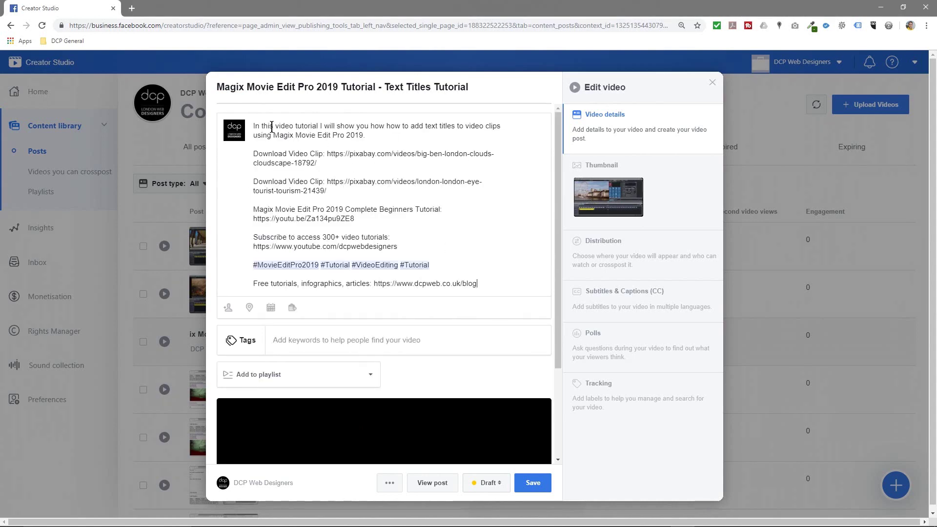
left_click_drag(272, 128, 296, 194)
left_click(358, 230)
left_click(613, 201)
Page back and forth through the auto-generated thumbnail images
left_click(531, 181)
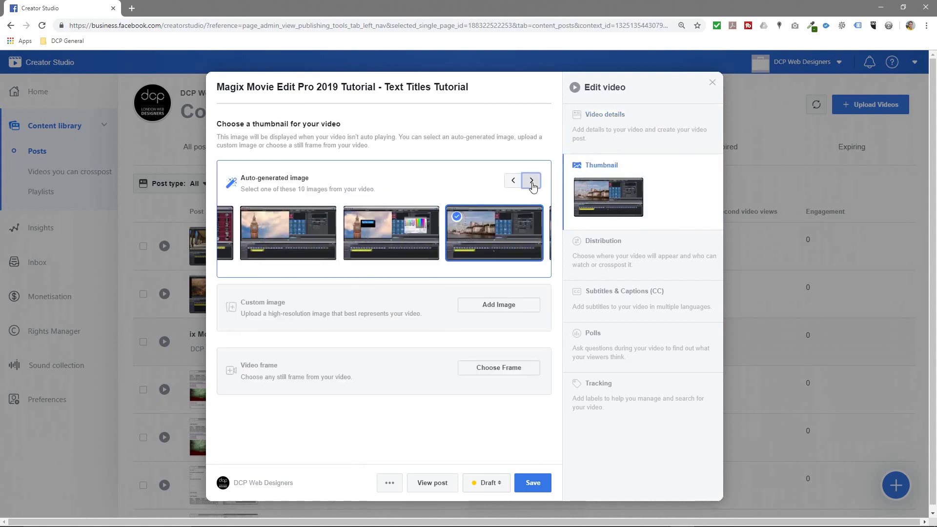
left_click(513, 182)
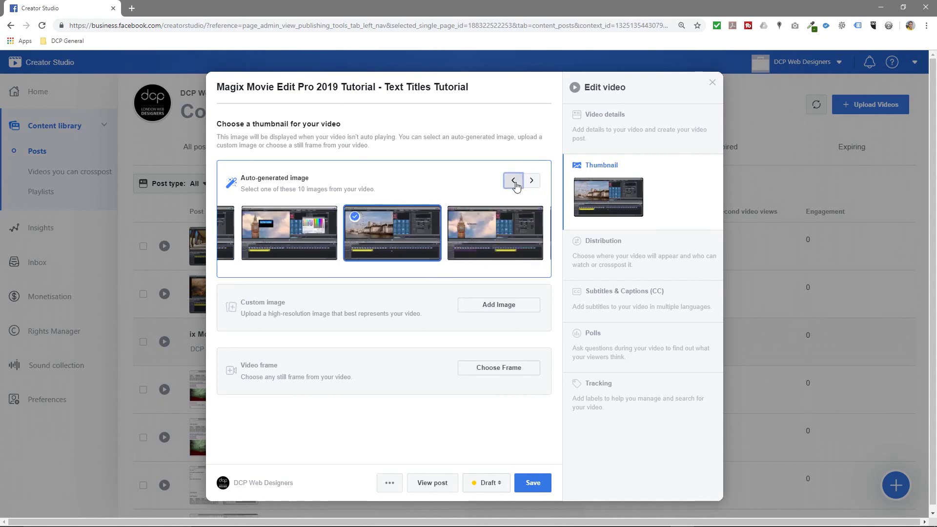
left_click(514, 182)
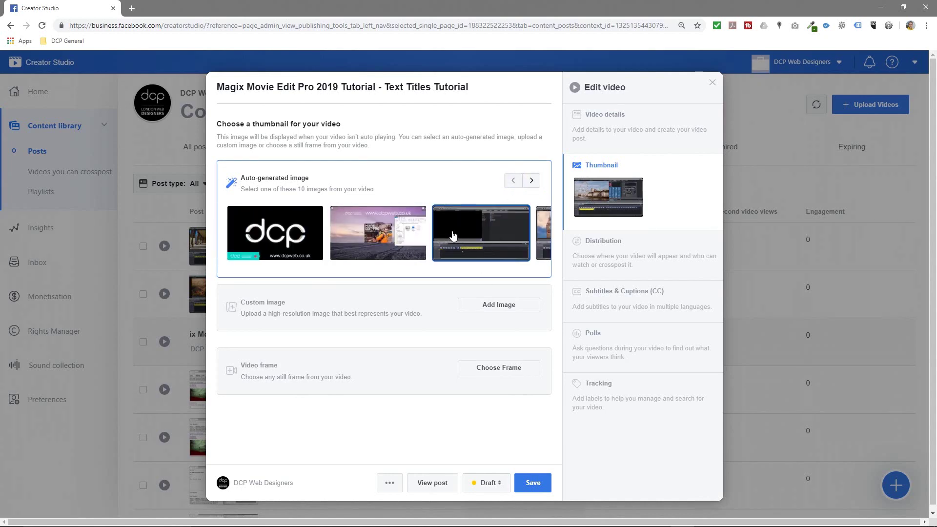
left_click(531, 182)
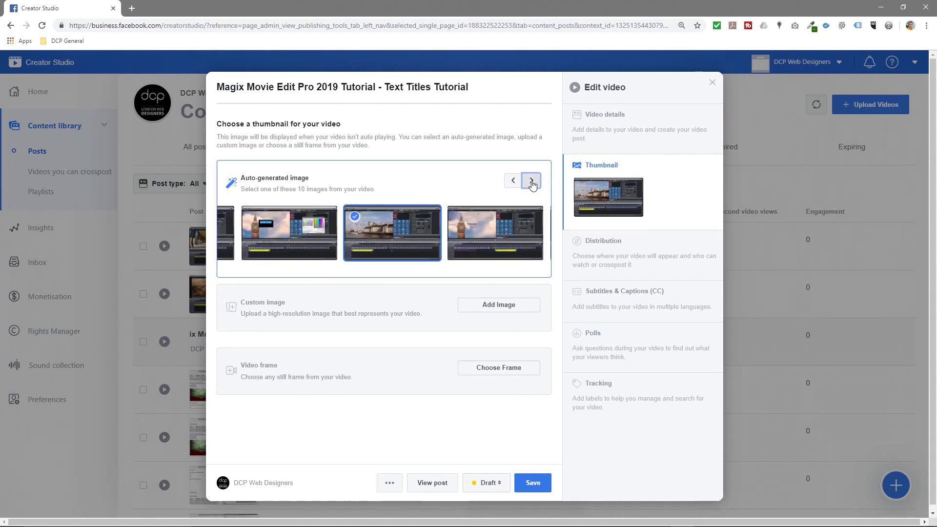
left_click(513, 181)
left_click(514, 181)
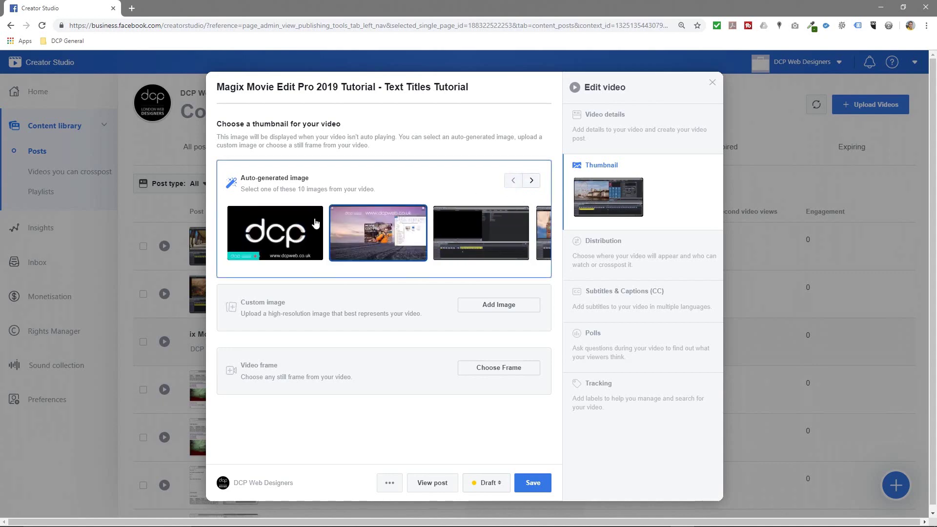
Pick youtube-thumb-01a.jpg from the project folder as a custom image, previewing it full-size in Photos
left_click(514, 313)
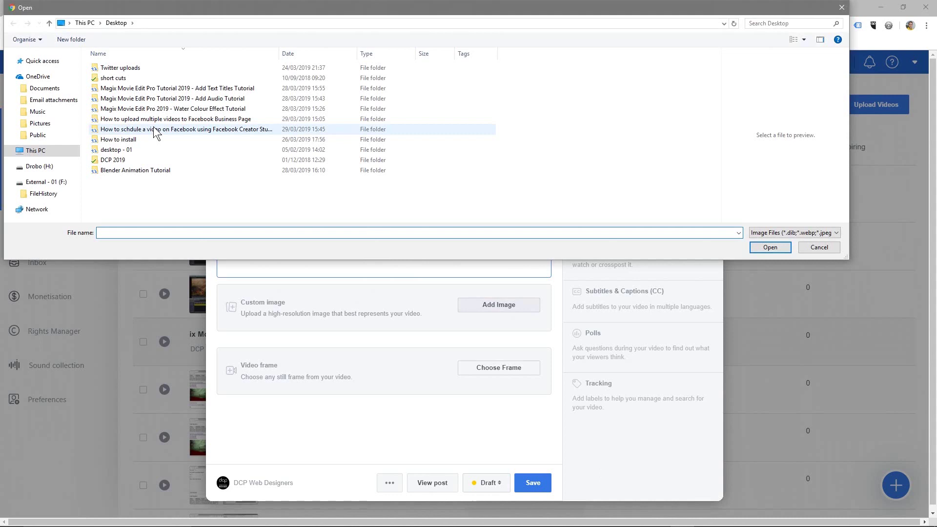
double_click(154, 130)
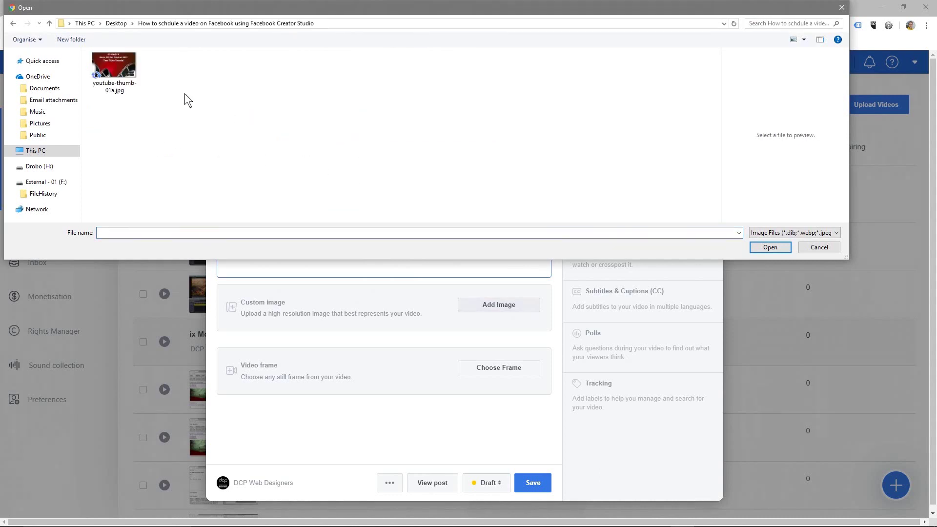
left_click(125, 67)
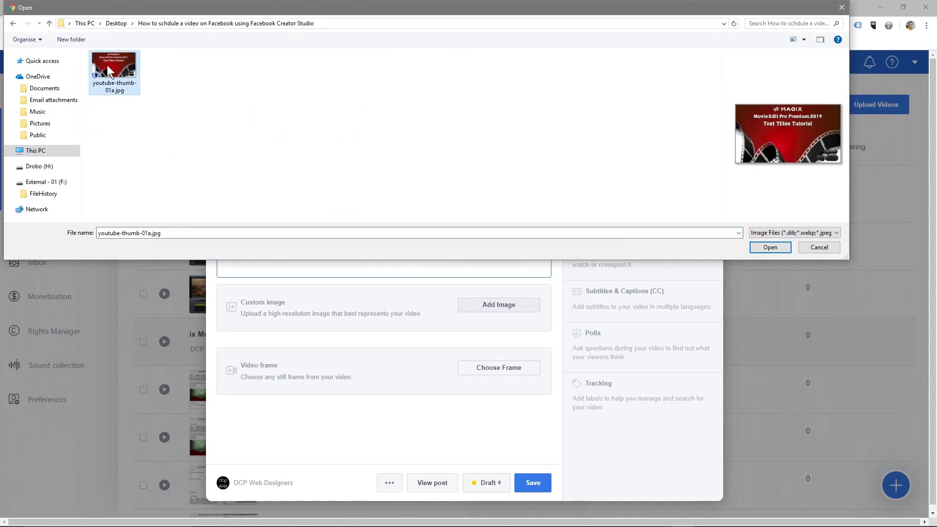
double_click(130, 72)
right_click(107, 65)
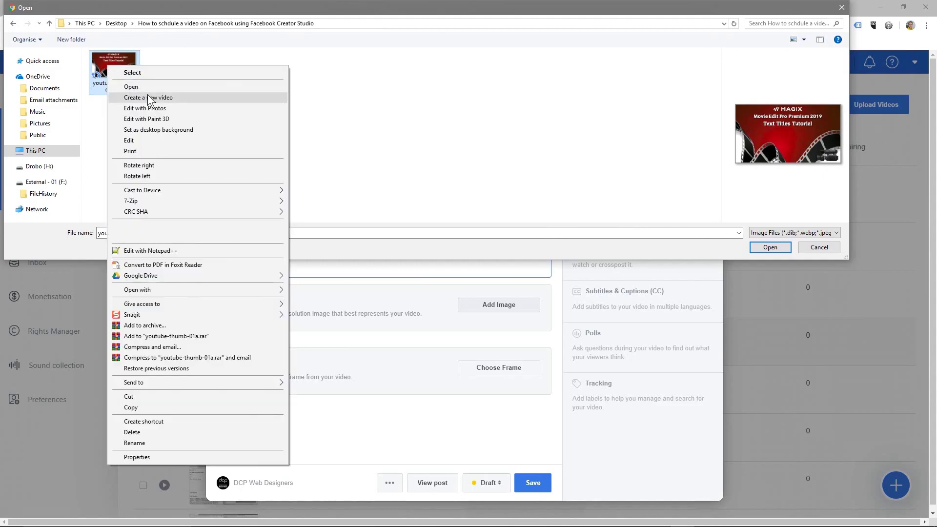
left_click(124, 87)
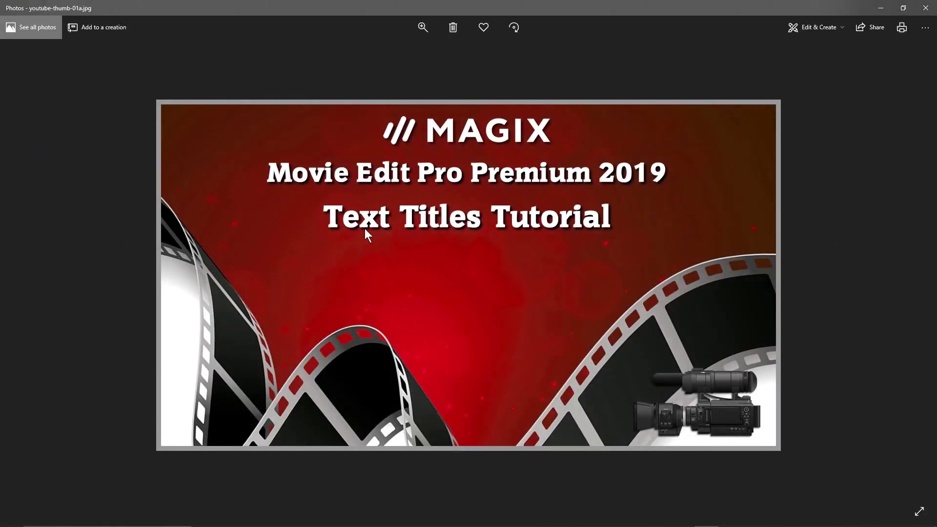
left_click(903, 8)
Apply youtube-thumb-01a.jpg as the custom thumbnail and return to the video details
left_click(698, 101)
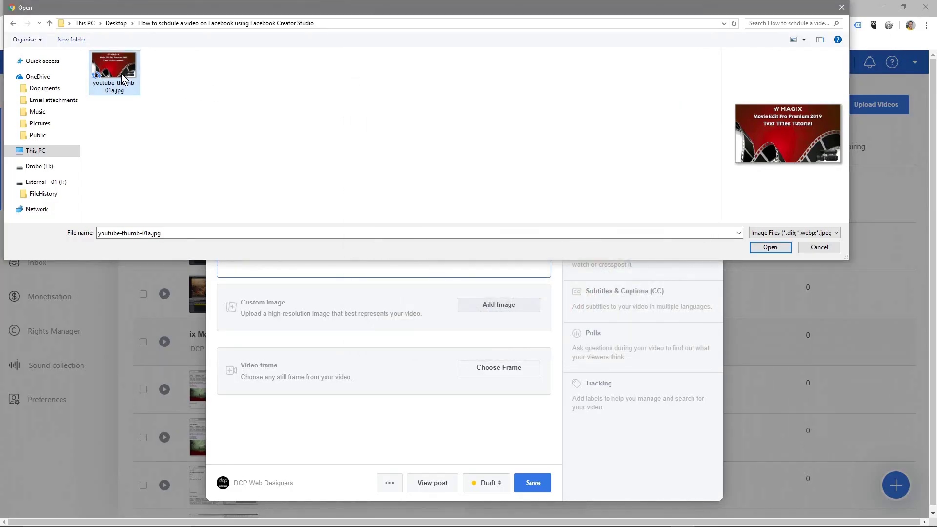
left_click(780, 247)
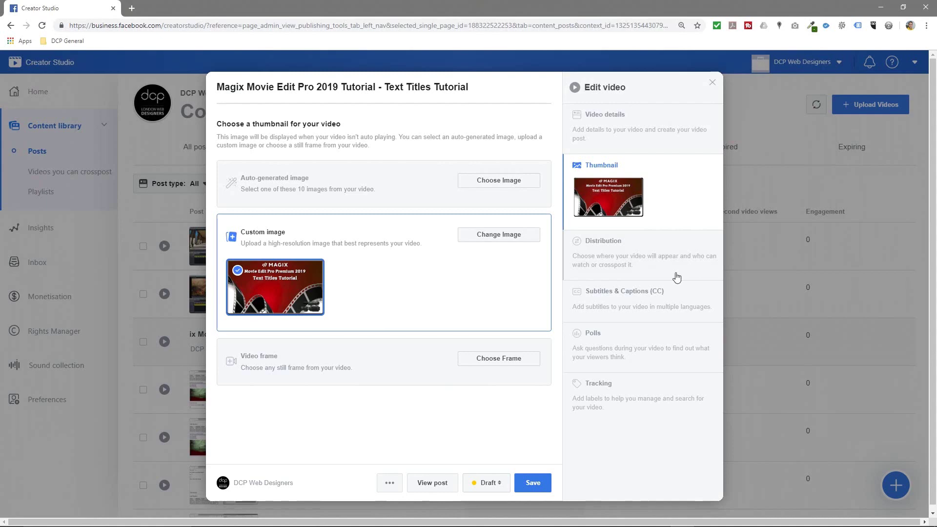
left_click(606, 130)
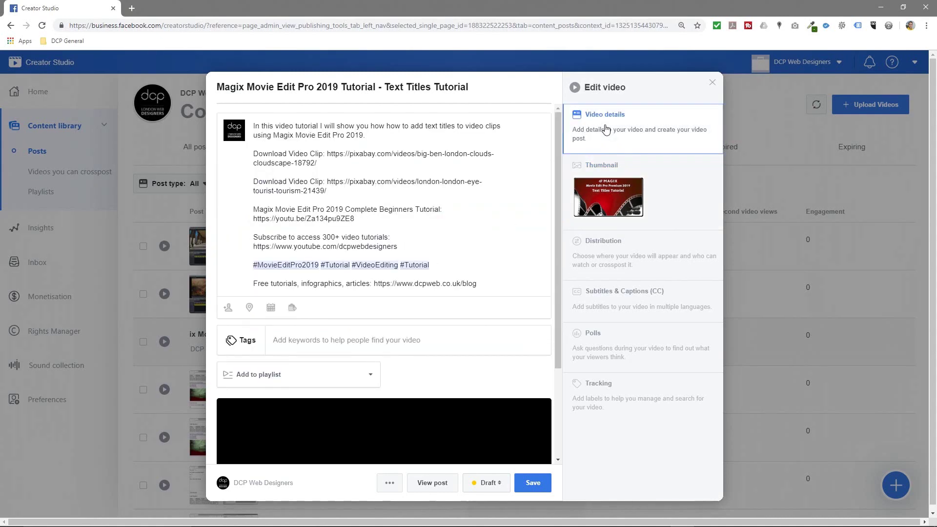
Add the video to the Magix Movie Edit Pro Tutorials playlist
left_click(343, 381)
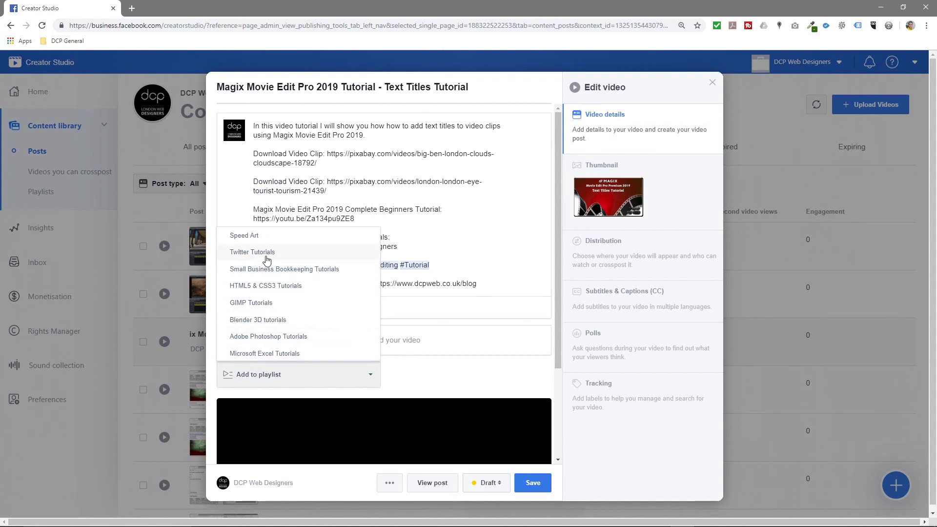
scroll(277, 331, "down", 1)
scroll(303, 307, "up", 1)
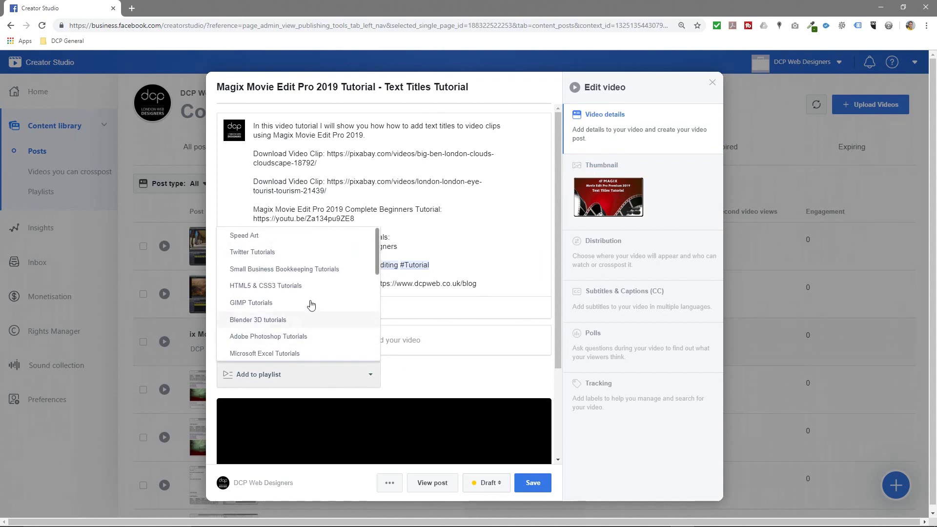
scroll(270, 315, "down", 4)
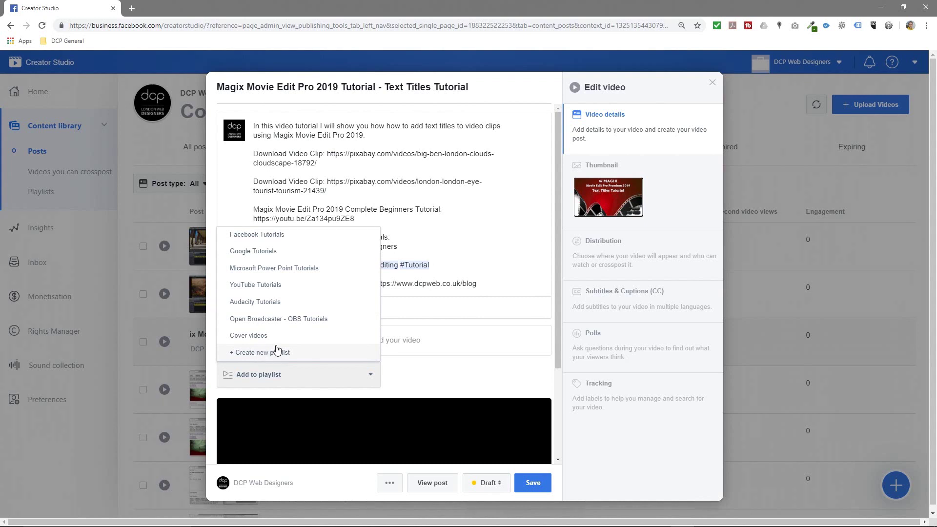
scroll(292, 285, "up", 3)
scroll(291, 287, "up", 3)
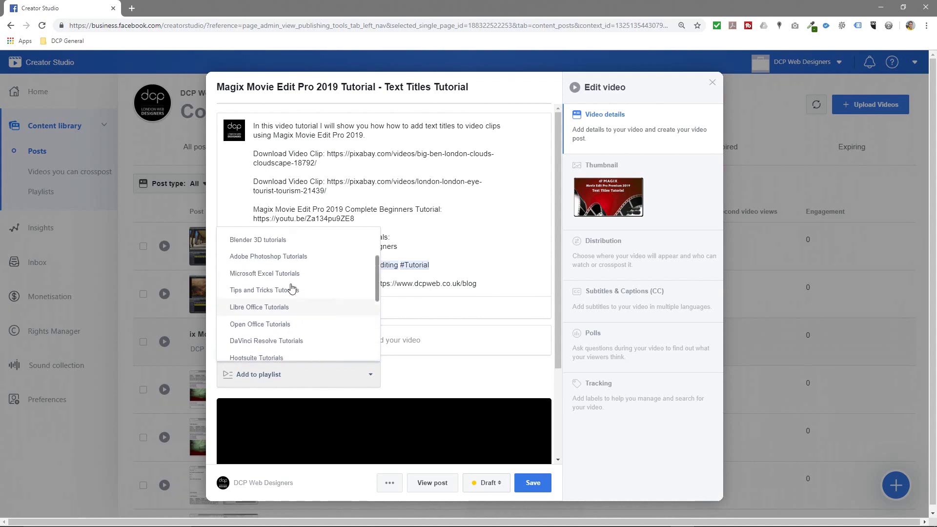
scroll(284, 281, "down", 5)
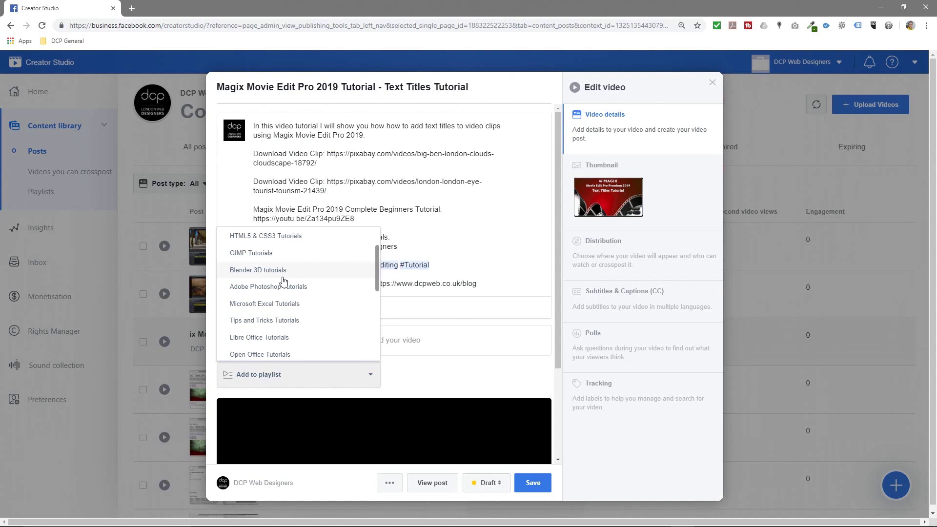
scroll(286, 304, "down", 3)
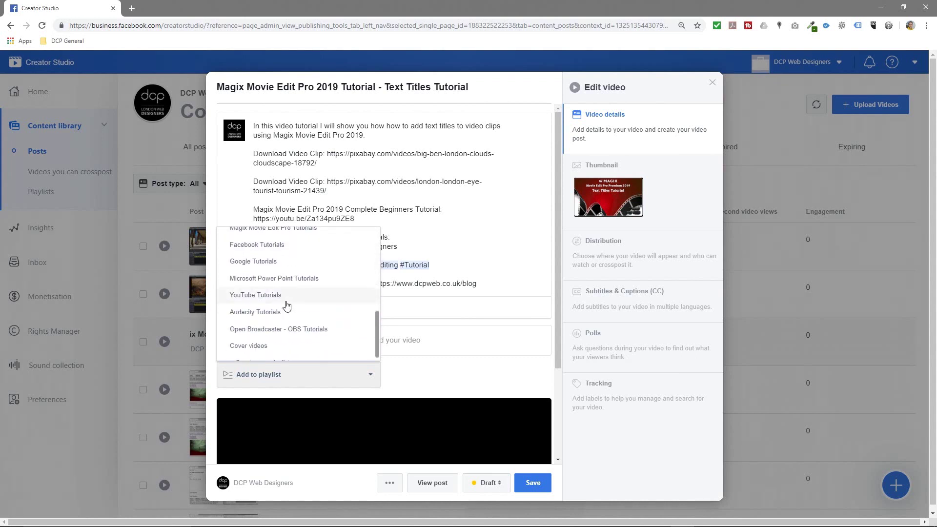
scroll(285, 304, "up", 4)
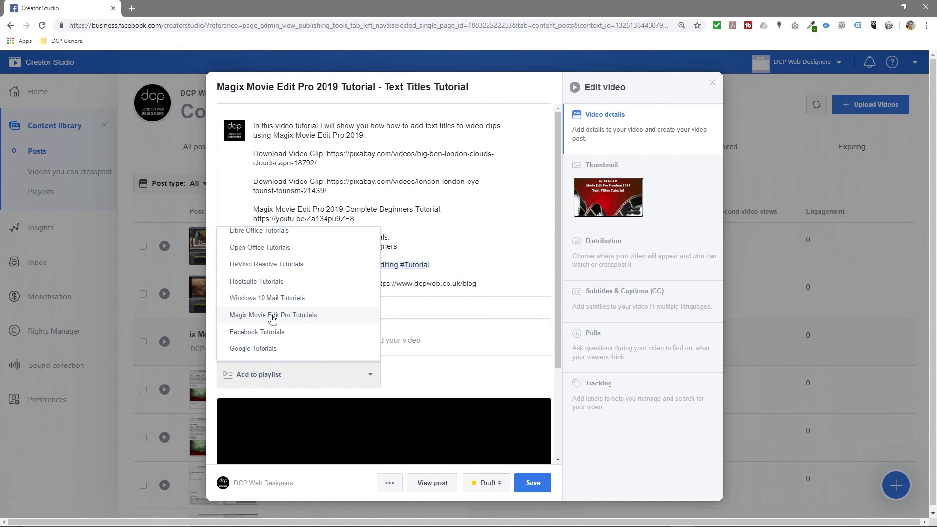
left_click(272, 317)
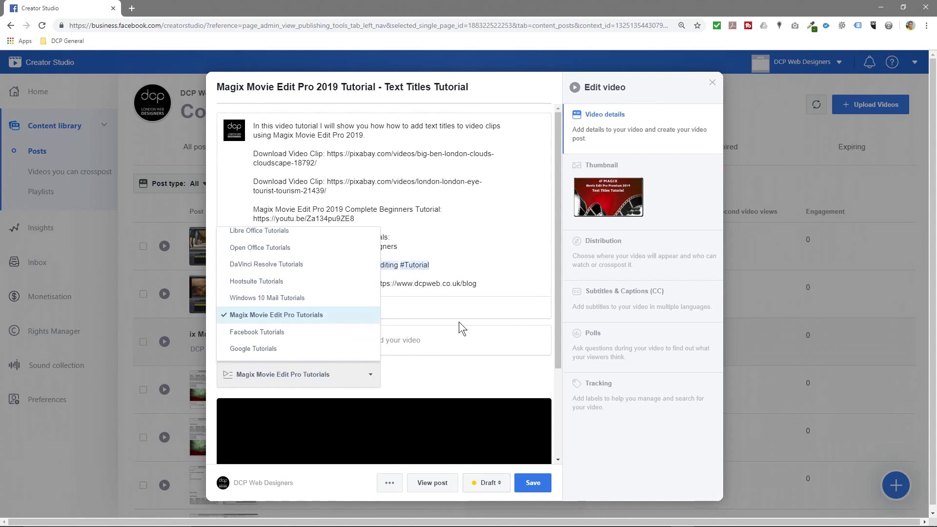
left_click(428, 376)
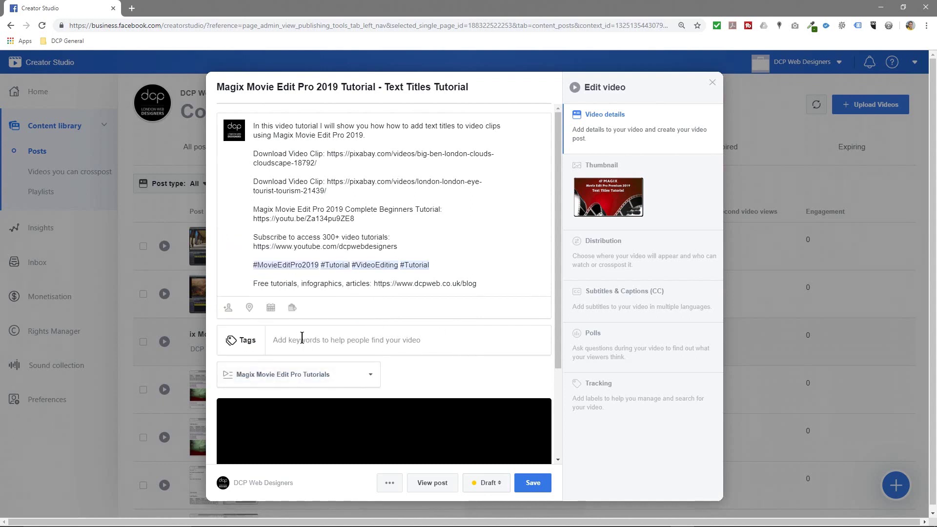
Add MovieEditPro2019 and Tutorial as tags, copied from the description's hashtags
left_click(317, 330)
left_click_drag(318, 267, 267, 268)
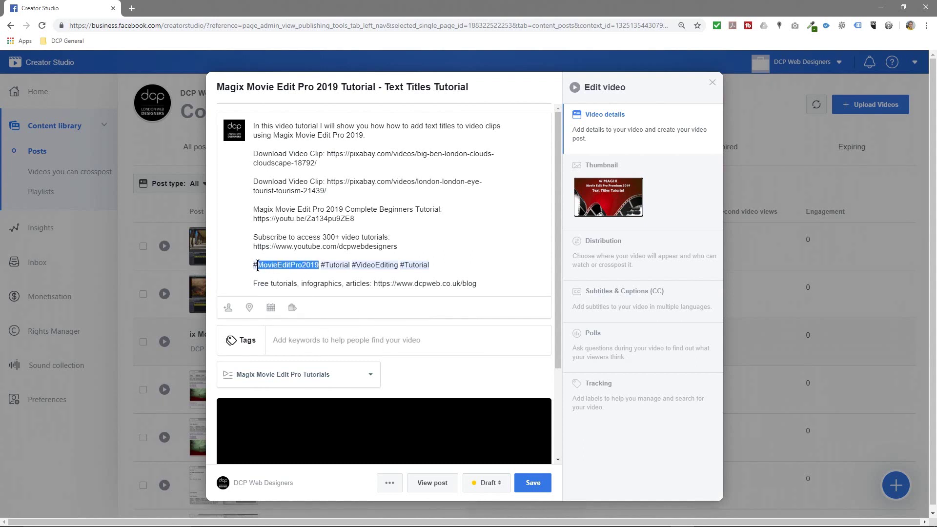
key("ctrl+c")
left_click(300, 338)
key("ctrl+v")
key("Return")
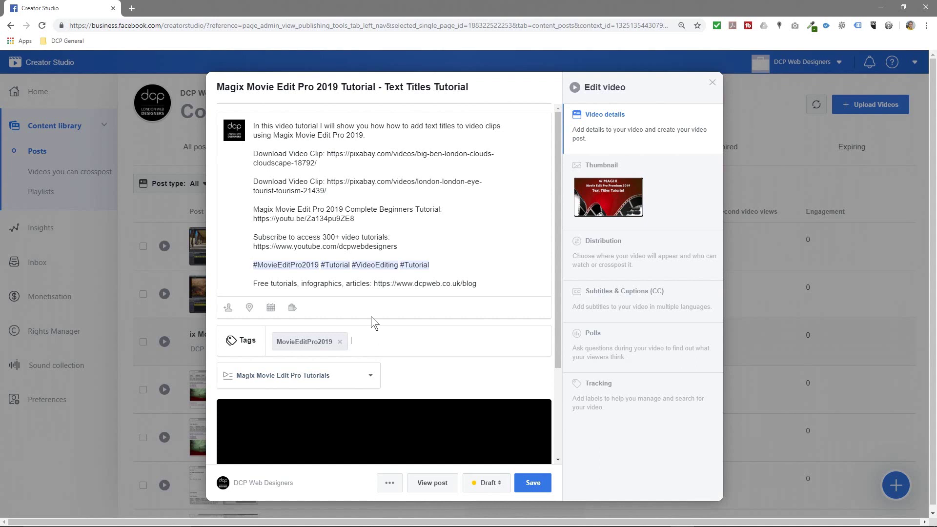
double_click(334, 265)
key("ctrl+c")
left_click(352, 337)
key("ctrl+v")
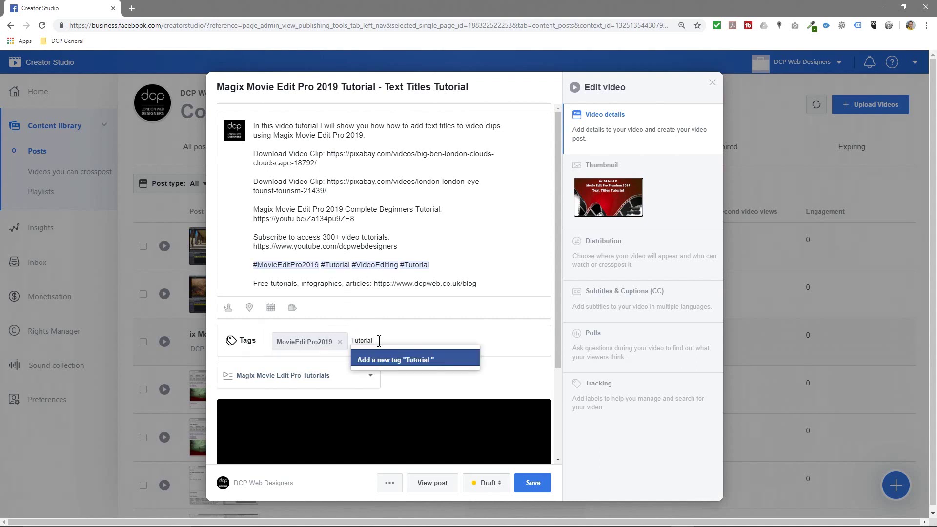
key("Return")
Add VideoEditing as a tag, copied from the hashtags
double_click(335, 265)
left_click(379, 271)
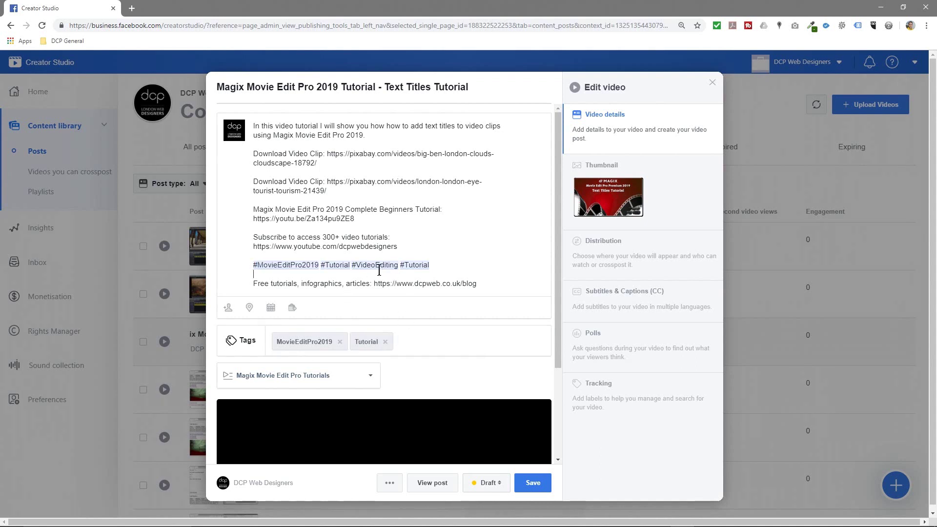
double_click(377, 268)
key("ctrl+c")
left_click(412, 341)
key("ctrl+v")
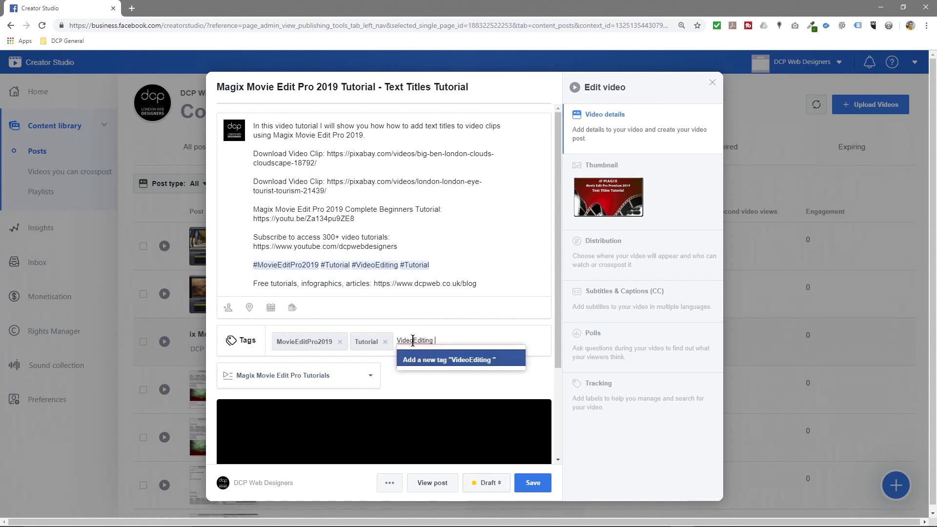
key("Return")
Add 'Text Titles' as a tag, copied from the video title
left_click_drag(356, 265, 424, 168)
left_click(388, 90)
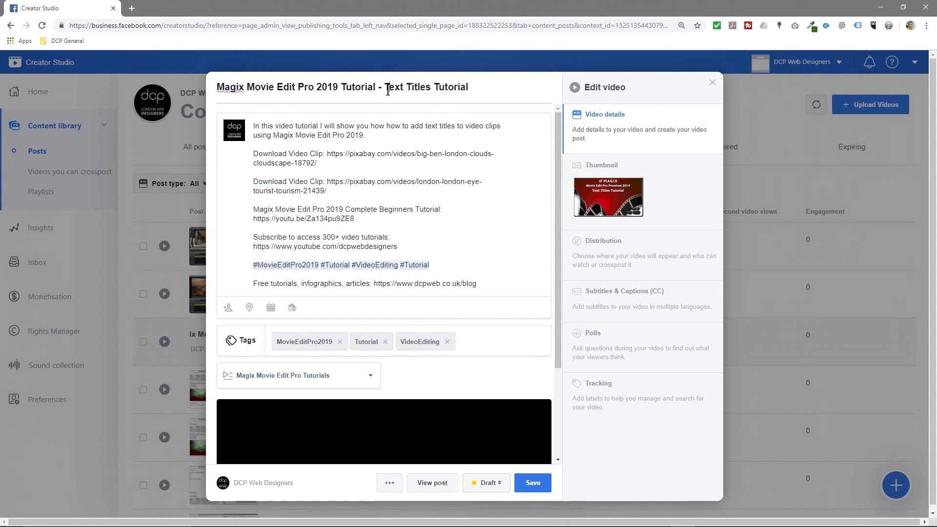
mouse_move(393, 86)
left_mouse_down()
mouse_move(429, 87)
mouse_move(380, 87)
left_mouse_up()
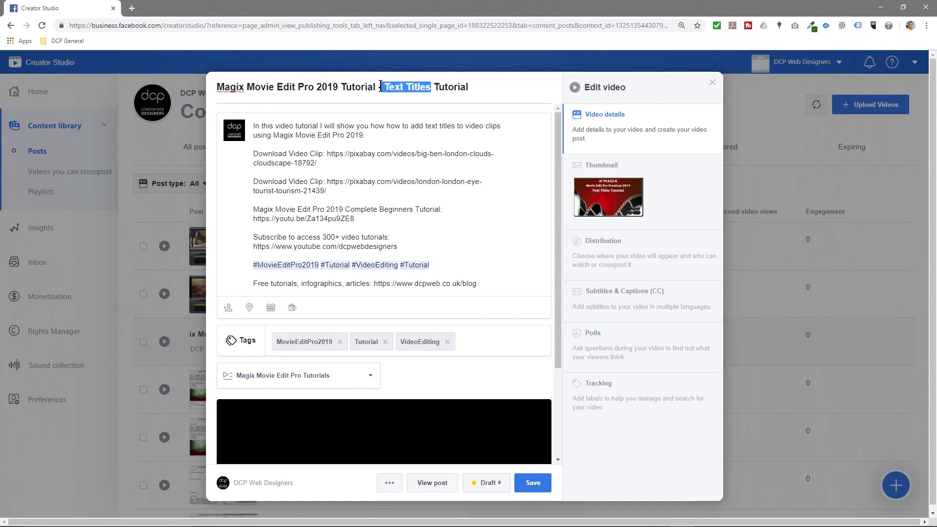
key("ctrl+c")
left_click(475, 347)
key("ctrl+v")
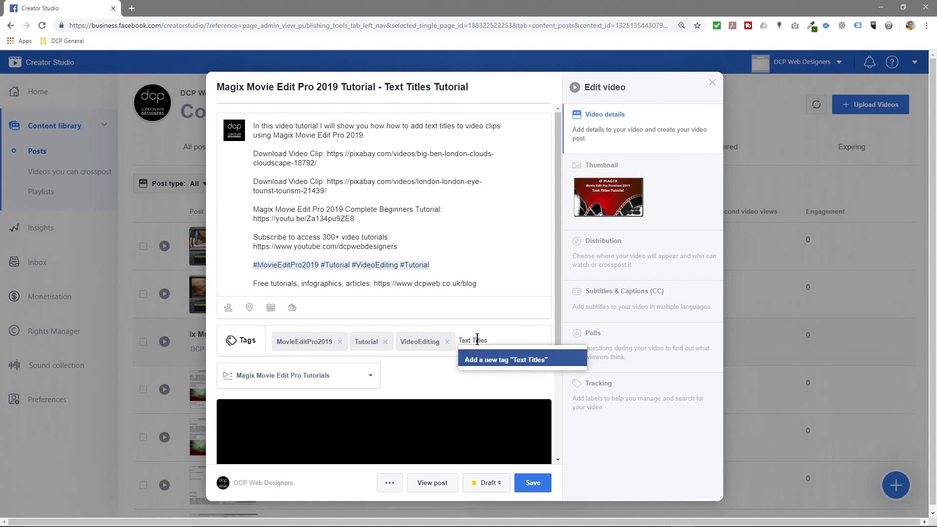
key("Return")
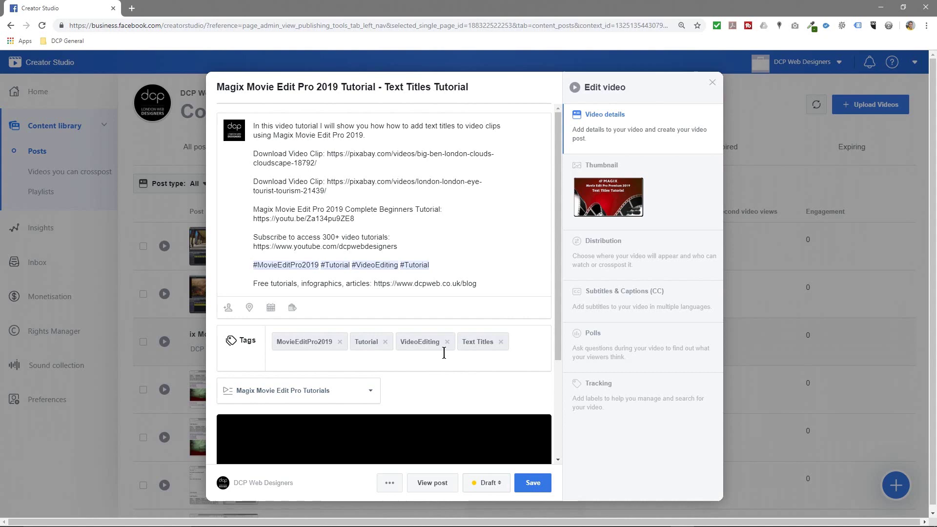
left_click_drag(432, 181, 356, 264)
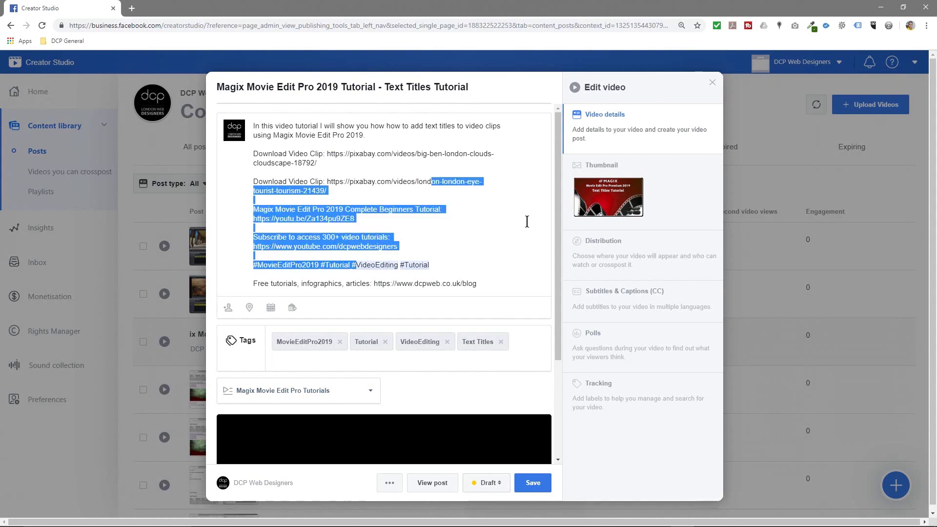
Schedule publication for 29/3/2019 at 16:05 UTC, changing the minutes to 05
left_click(498, 483)
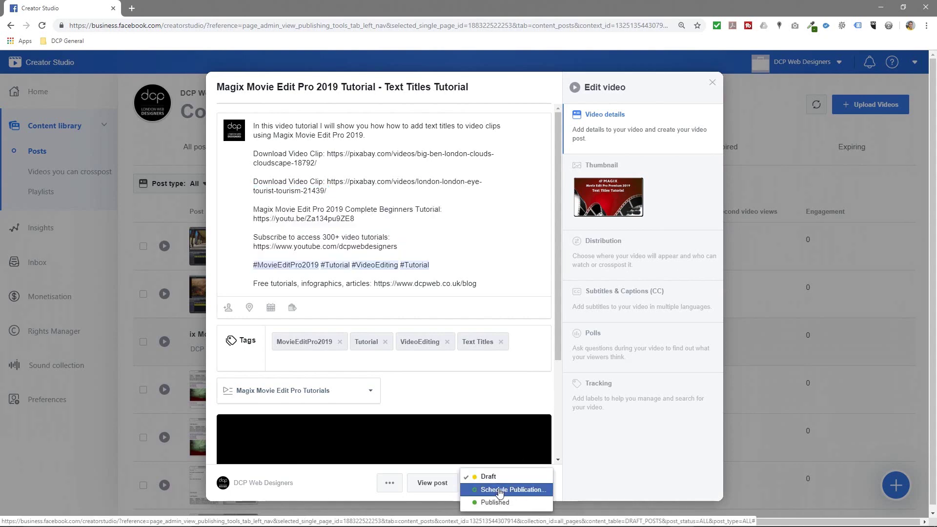
left_click(499, 489)
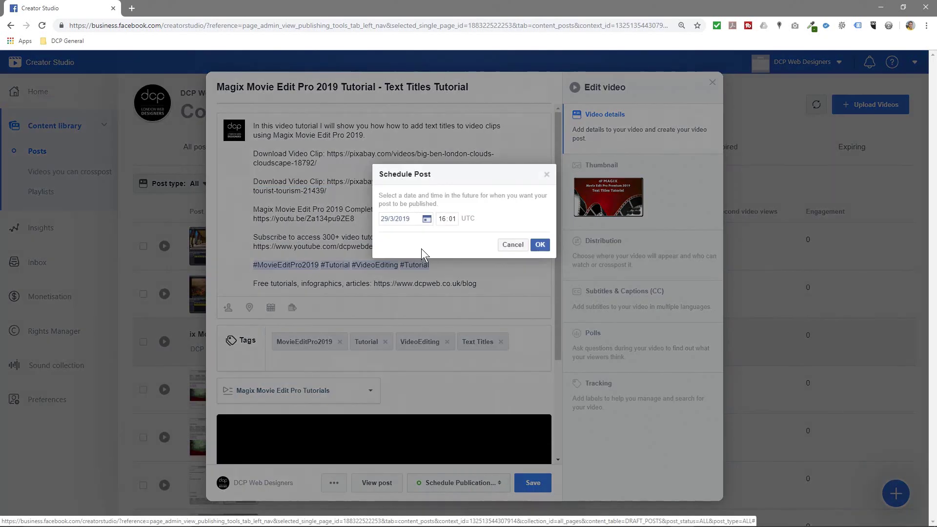
mouse_move(891, 523)
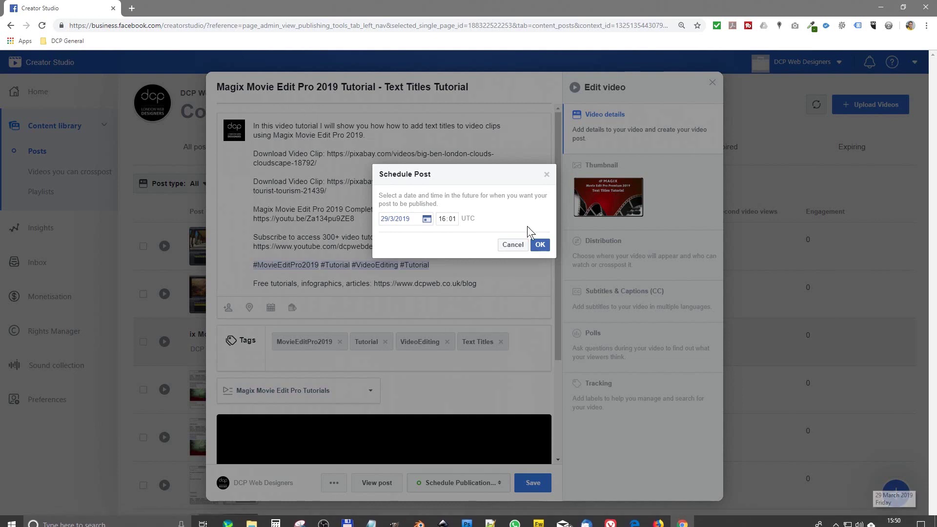
left_click(451, 219)
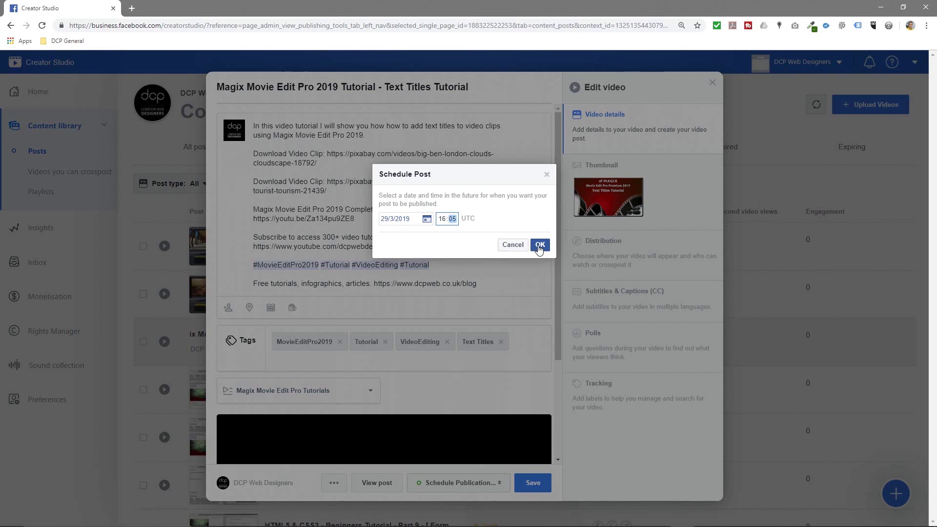
left_click(539, 245)
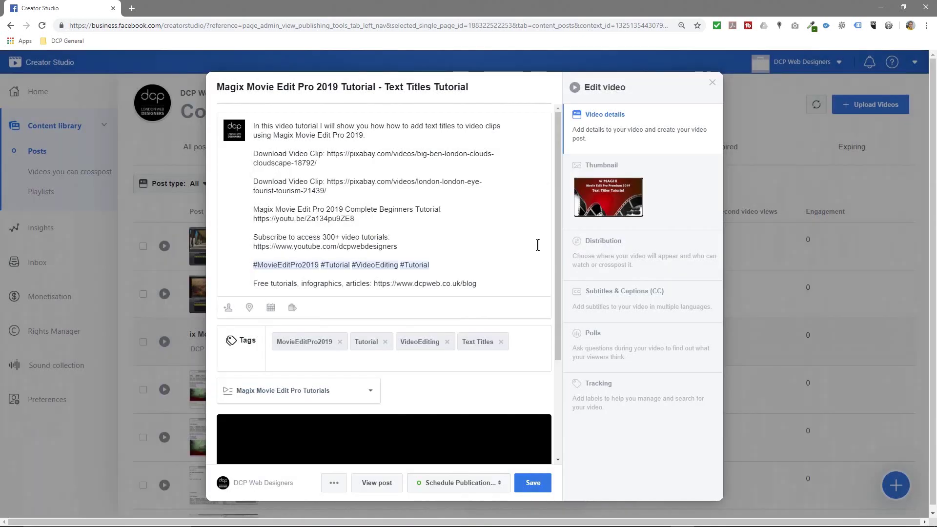
Save the scheduled post and reload the page to refresh the Drafts list
left_click(535, 485)
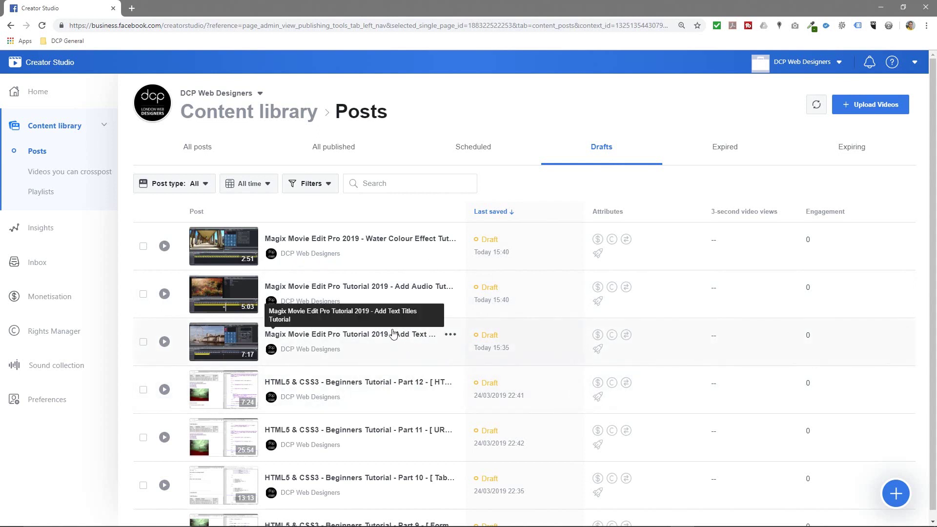
left_click(42, 25)
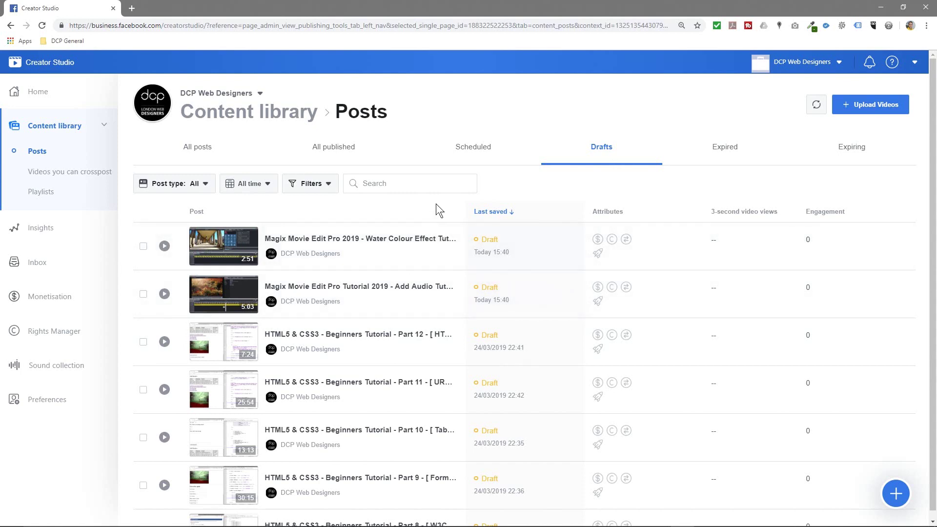
Show the Scheduled posts and delete the Blender 2.8 Eevee post, confirming the deletion
left_click(478, 152)
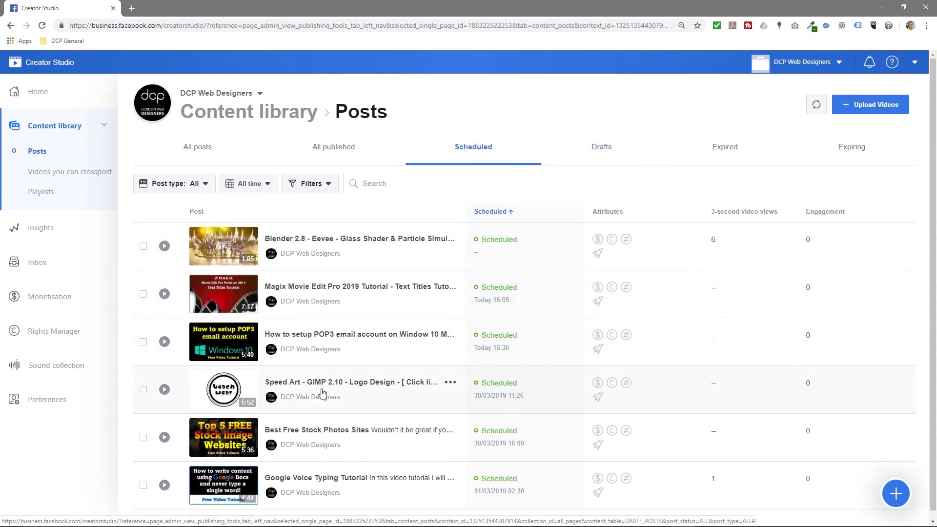
scroll(321, 392, "down", 1)
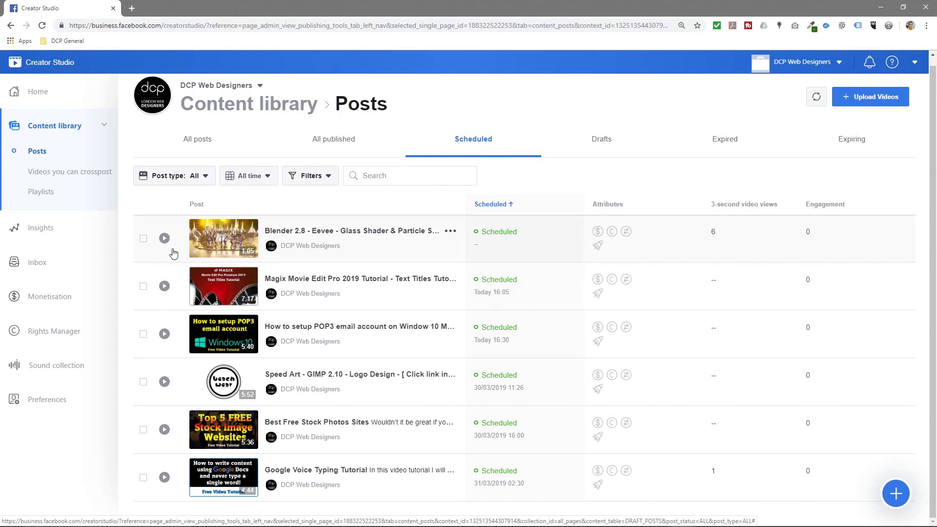
left_click(144, 239)
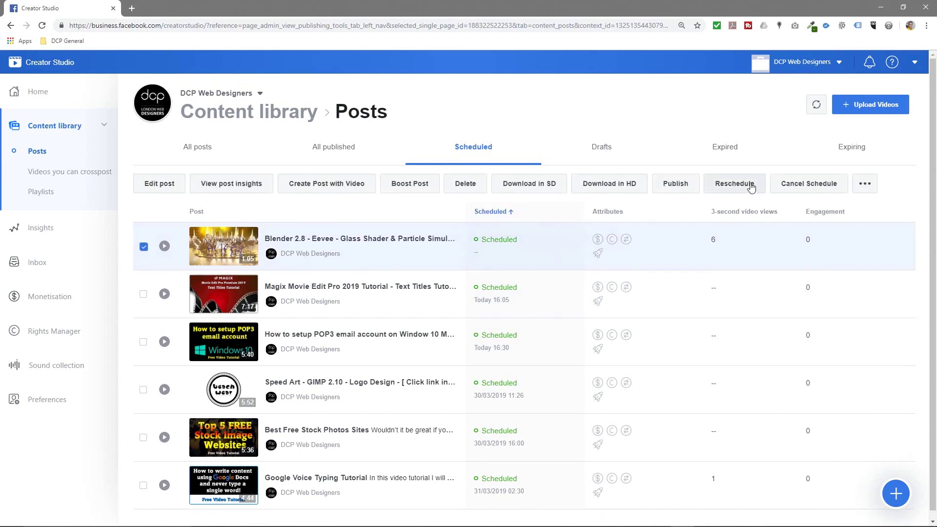
left_click(465, 183)
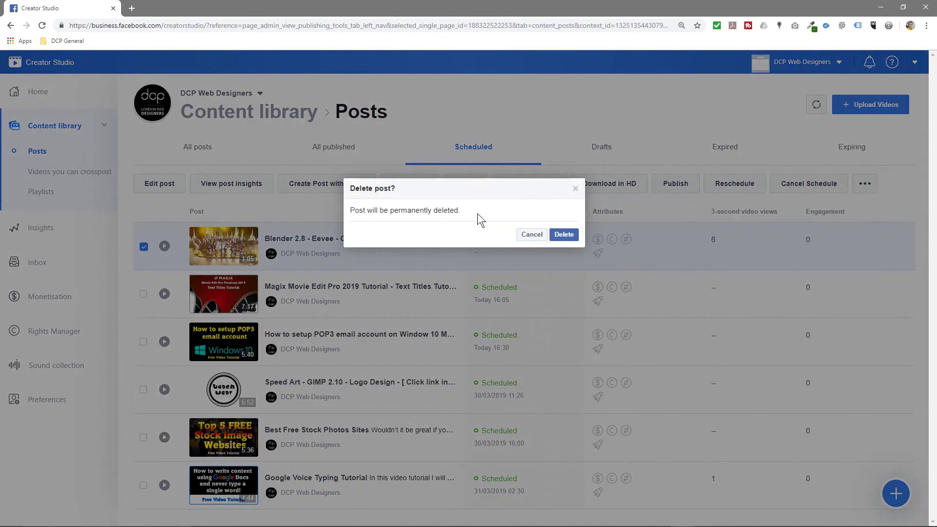
left_click(561, 235)
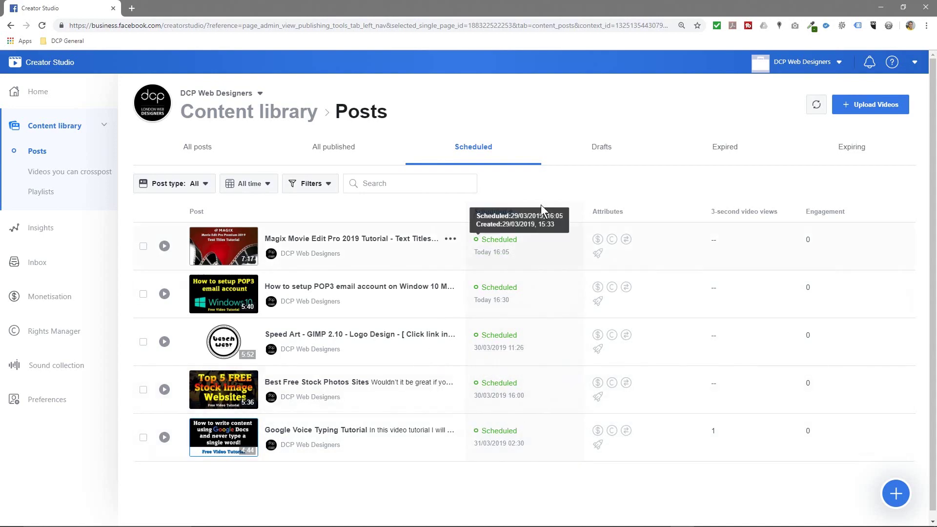
Switch to the Drafts tab and scroll through the remaining drafts and back to the top
left_click(610, 152)
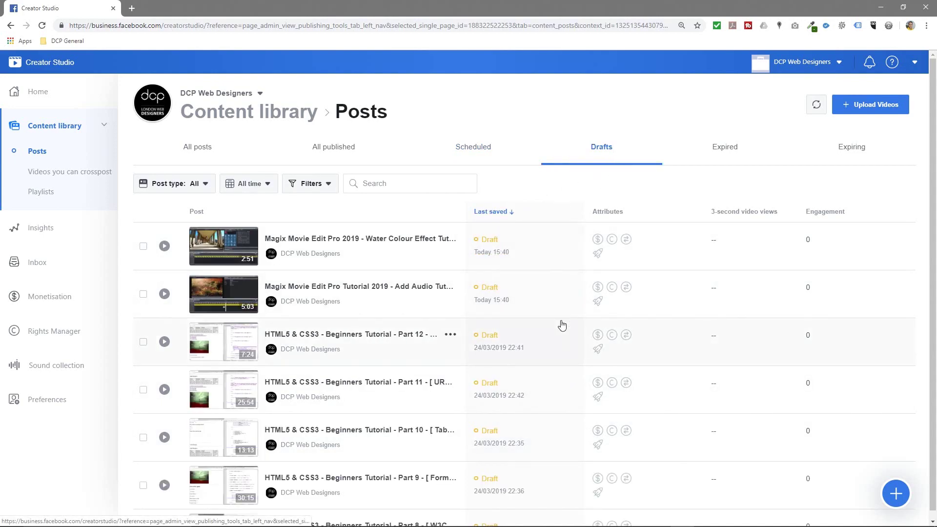
scroll(543, 378, "down", 20)
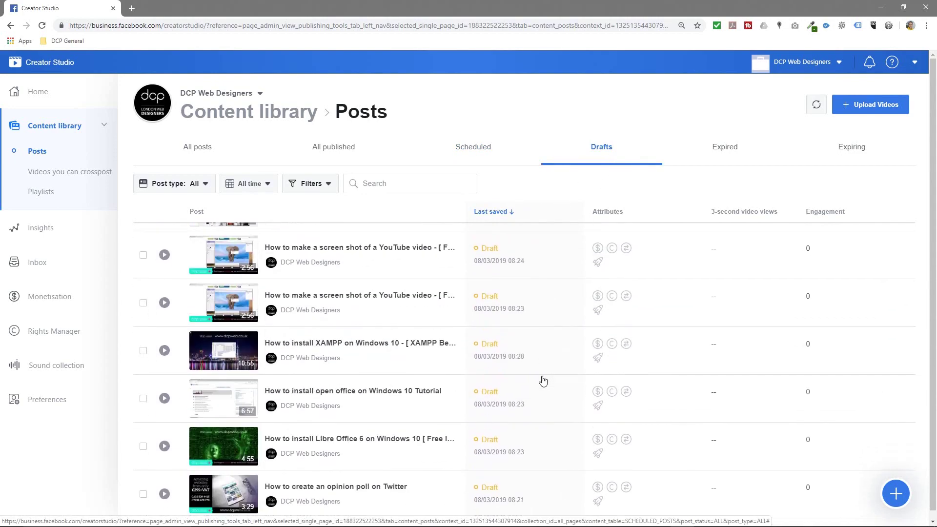
scroll(541, 378, "down", 8)
scroll(537, 376, "up", 10)
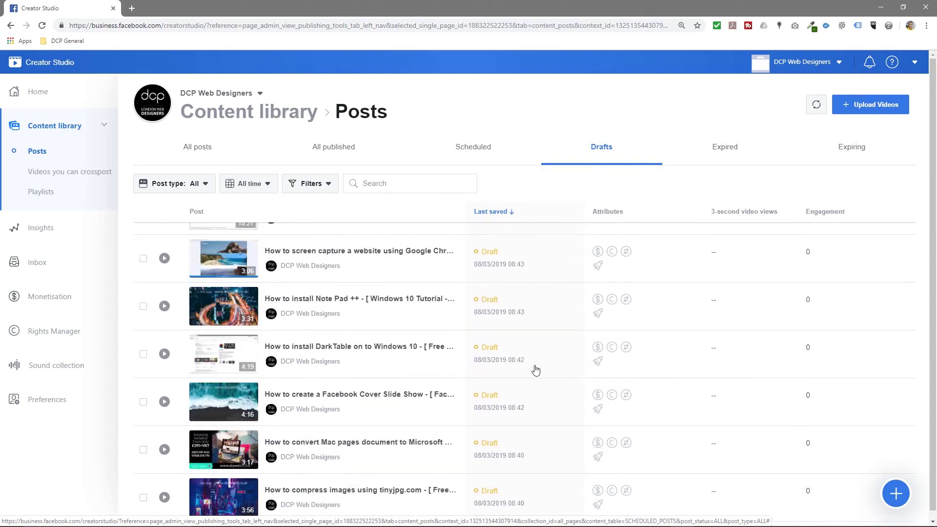
scroll(535, 370, "up", 15)
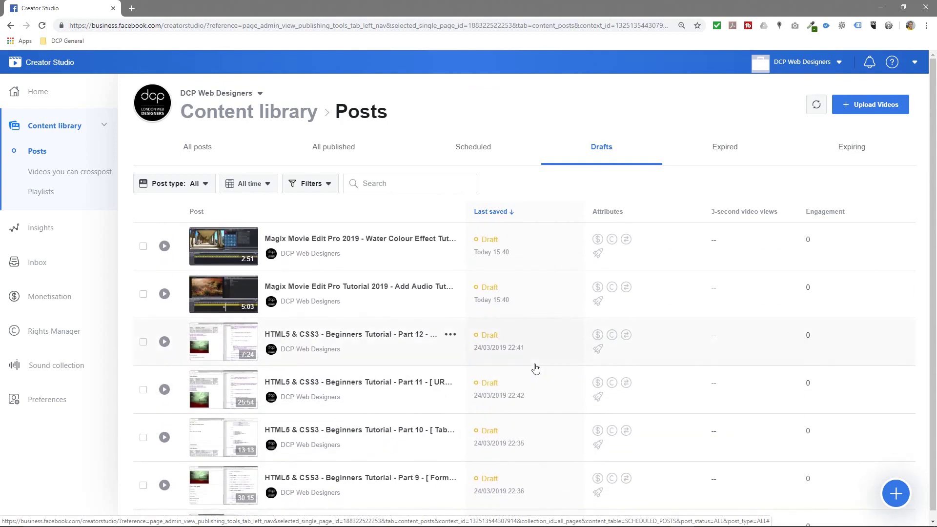